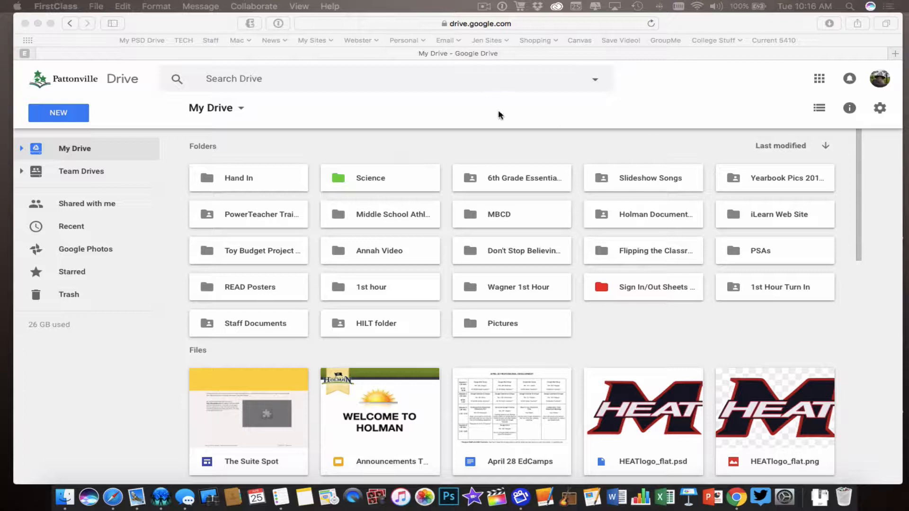
# - Open the Gmail inbox from the Google apps in Drive
pyautogui.click(619, 108)
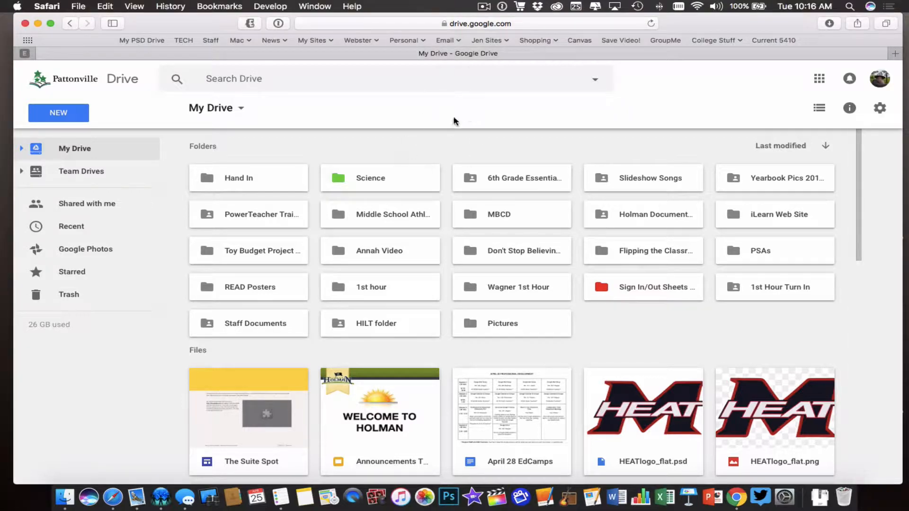
pyautogui.click(820, 78)
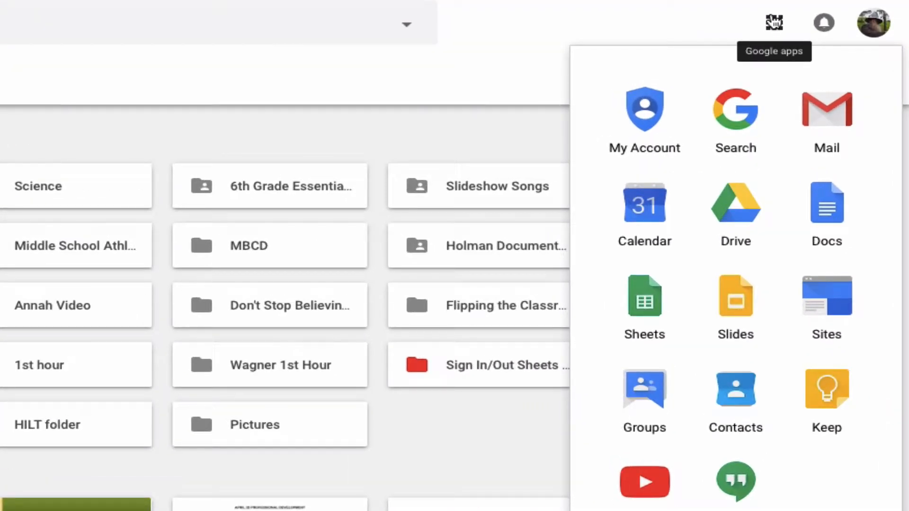
pyautogui.click(821, 115)
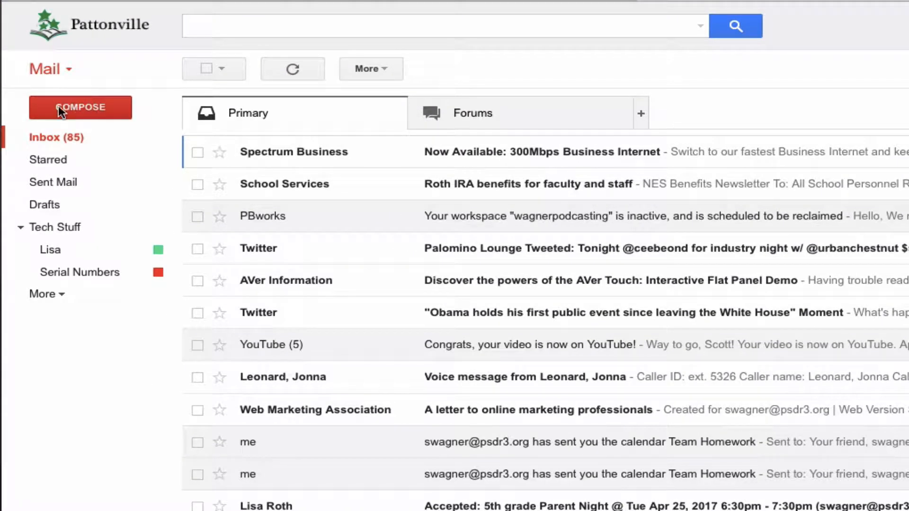
# - Start a new message addressed to the first suggested contact, with the Cc and Bcc fields shown
pyautogui.click(100, 104)
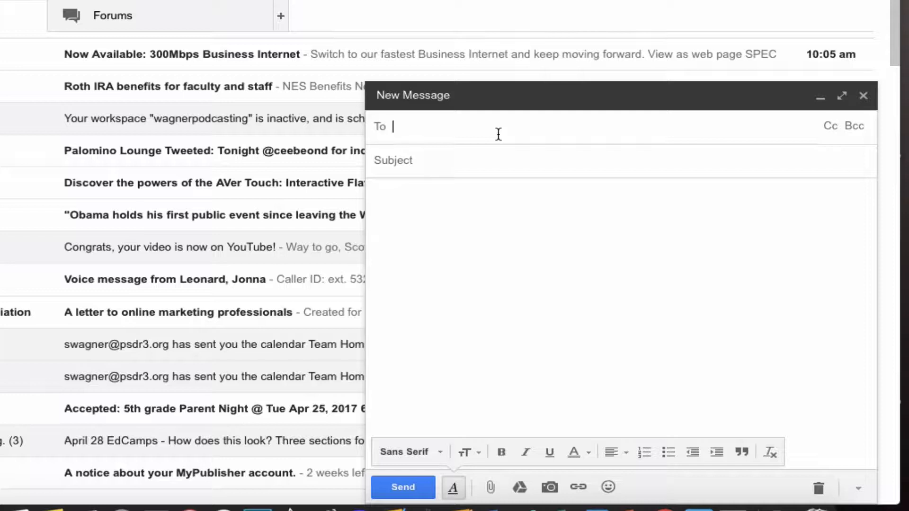
pyautogui.write('lisa')
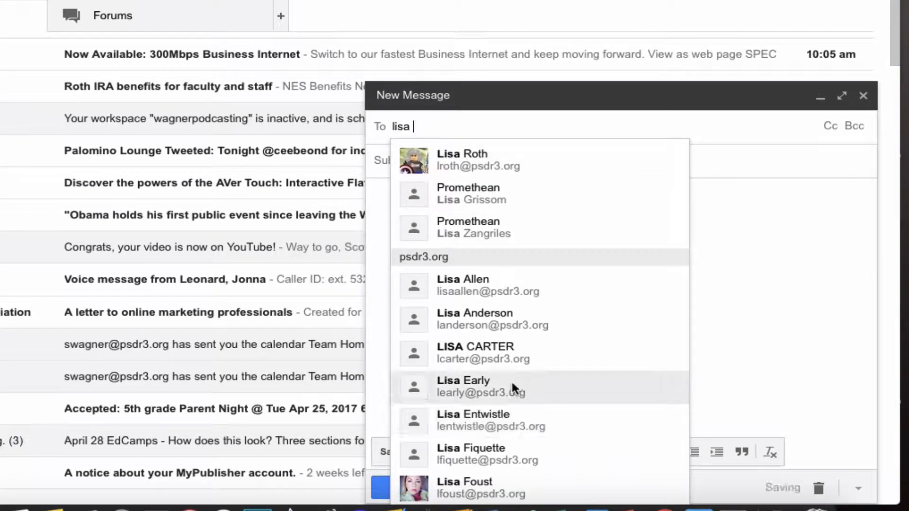
pyautogui.click(511, 163)
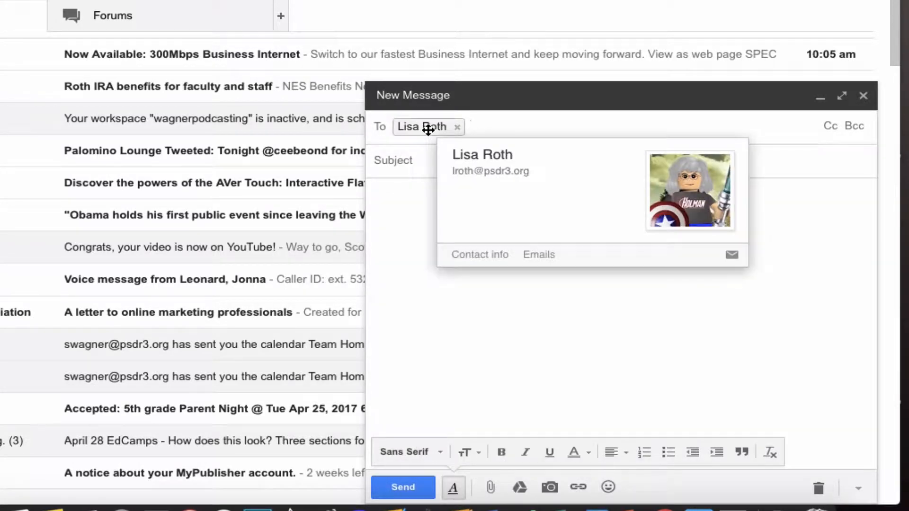
pyautogui.click(832, 127)
pyautogui.click(853, 152)
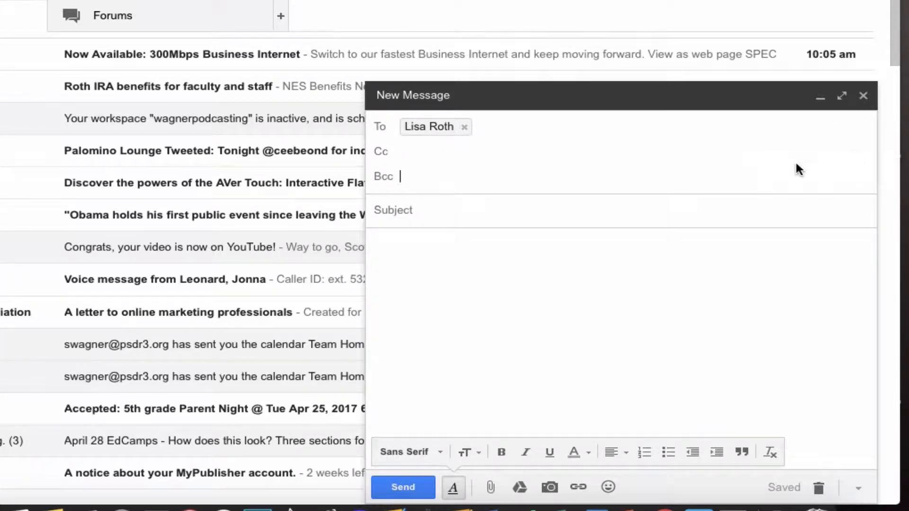
# - Set the subject to "What UP?" and write "Haven't seen you in awhile. What's new?" as the message body
pyautogui.click(453, 209)
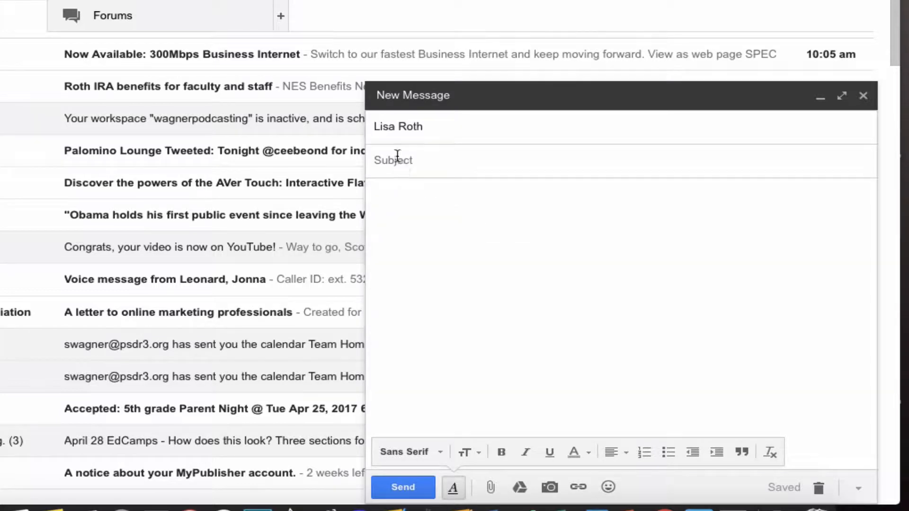
pyautogui.write('What UP?')
pyautogui.click(458, 240)
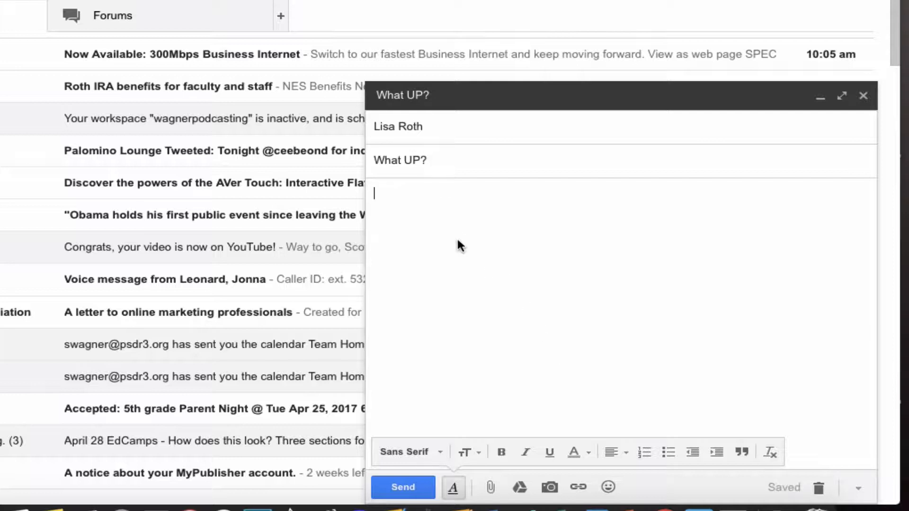
pyautogui.write("Haven't seen you in awhile.  What's n")
pyautogui.write('ew?')
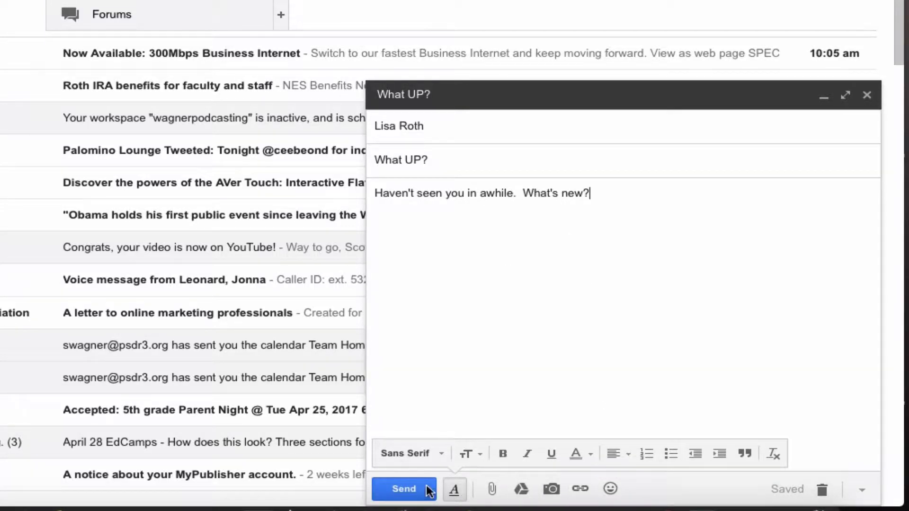
# - Try the Georgia font, and format the message body text in the Narrow font at Large size
pyautogui.click(437, 452)
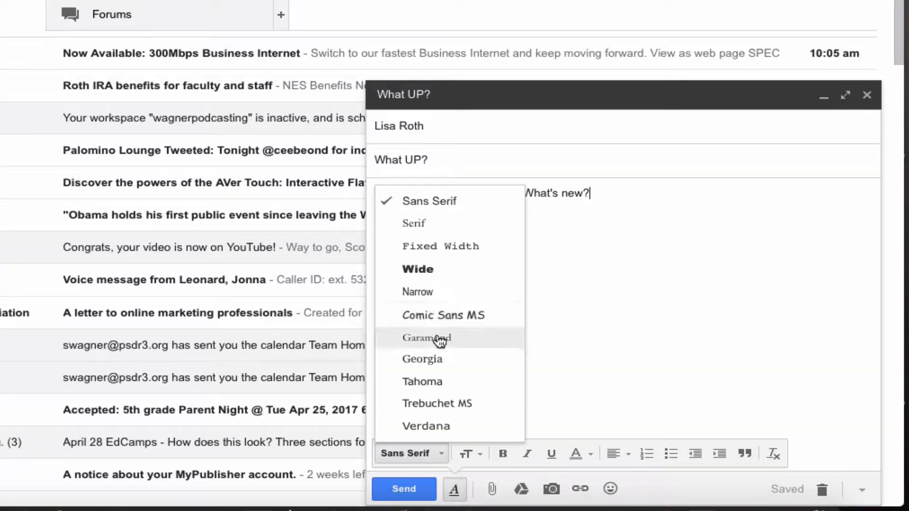
pyautogui.click(436, 361)
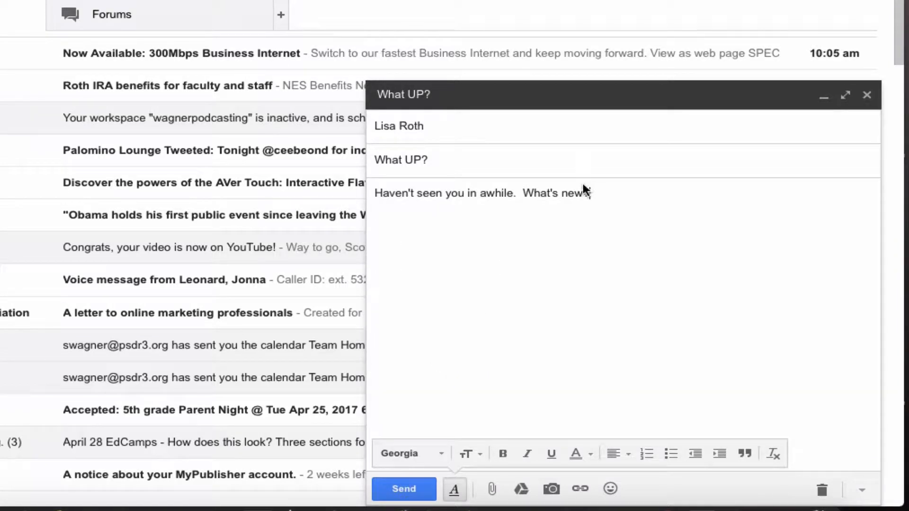
pyautogui.moveTo(583, 189); pyautogui.dragTo(314, 185)
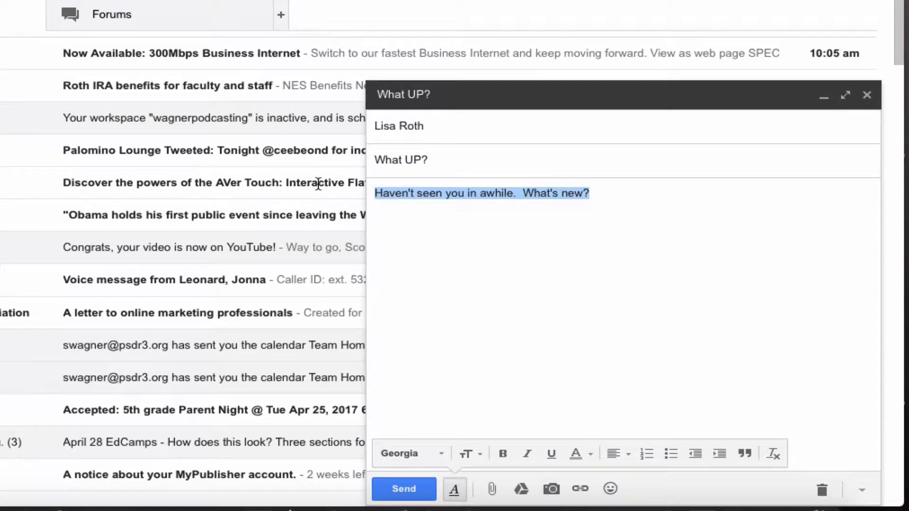
pyautogui.click(403, 455)
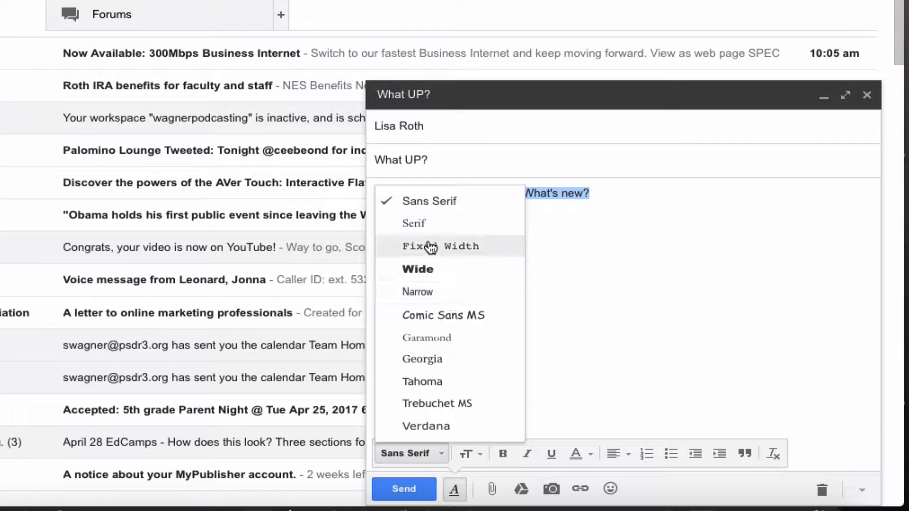
pyautogui.click(423, 295)
pyautogui.click(478, 453)
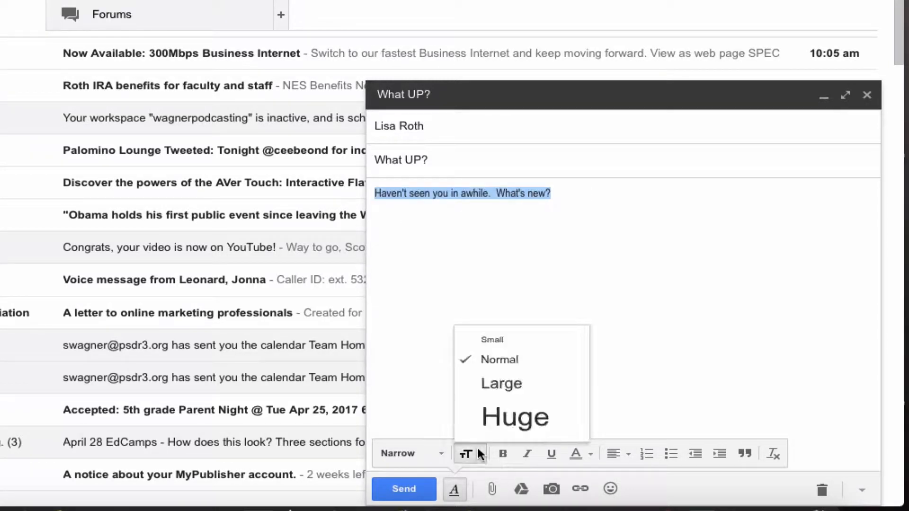
pyautogui.click(513, 384)
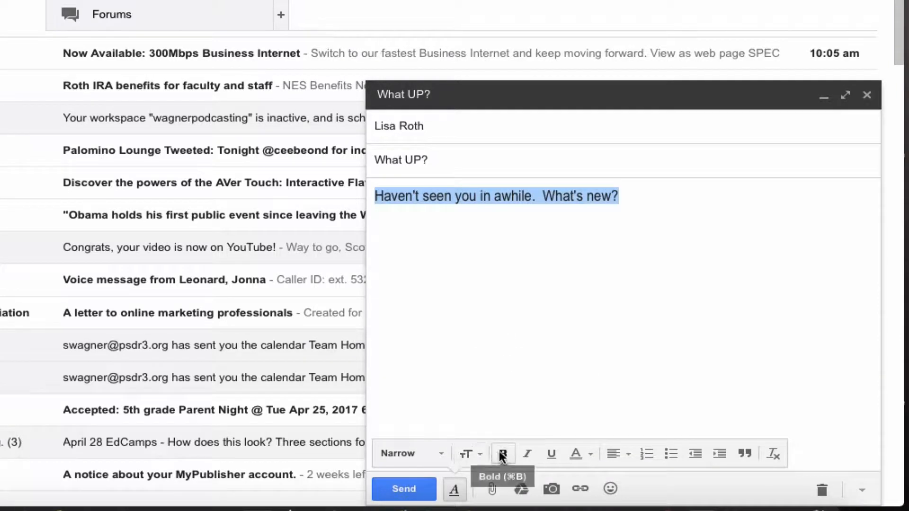
# - Look through the text colour and alignment choices, and remove the formatting from the message body text
pyautogui.click(591, 455)
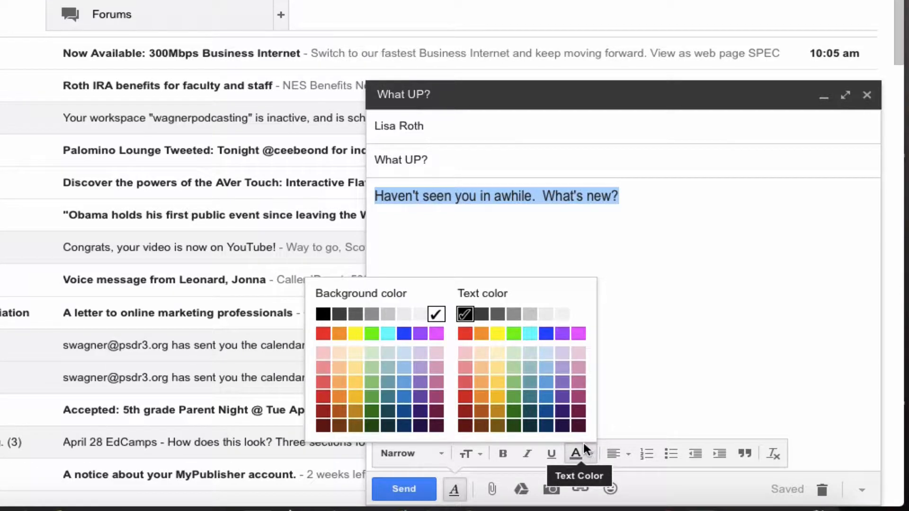
pyautogui.rightClick(624, 400)
pyautogui.click(619, 454)
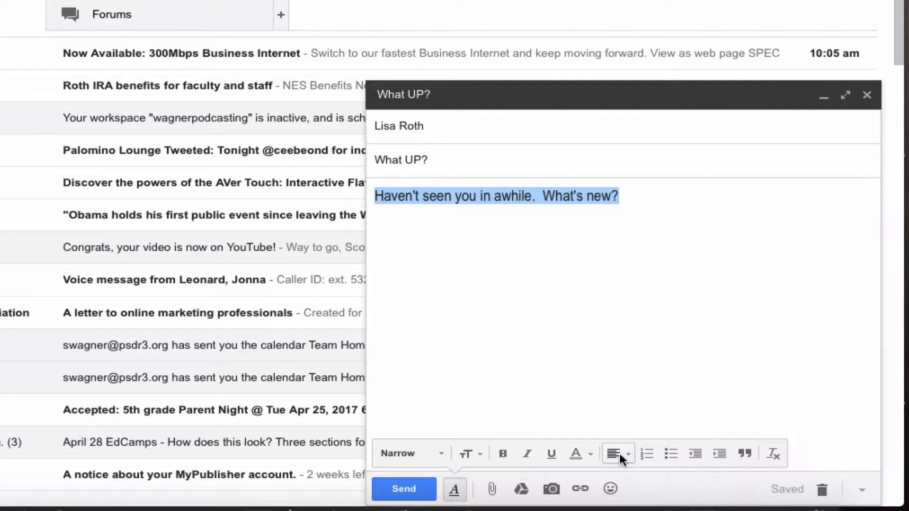
pyautogui.click(620, 455)
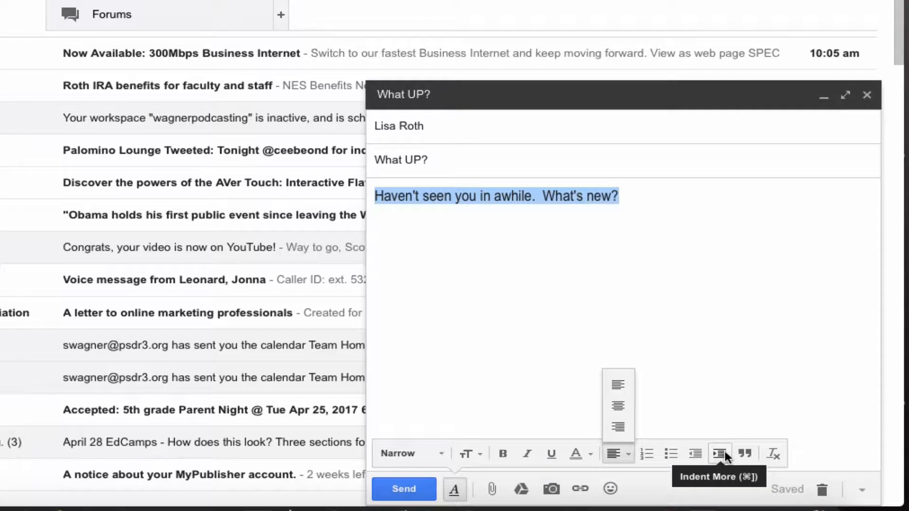
pyautogui.click(770, 452)
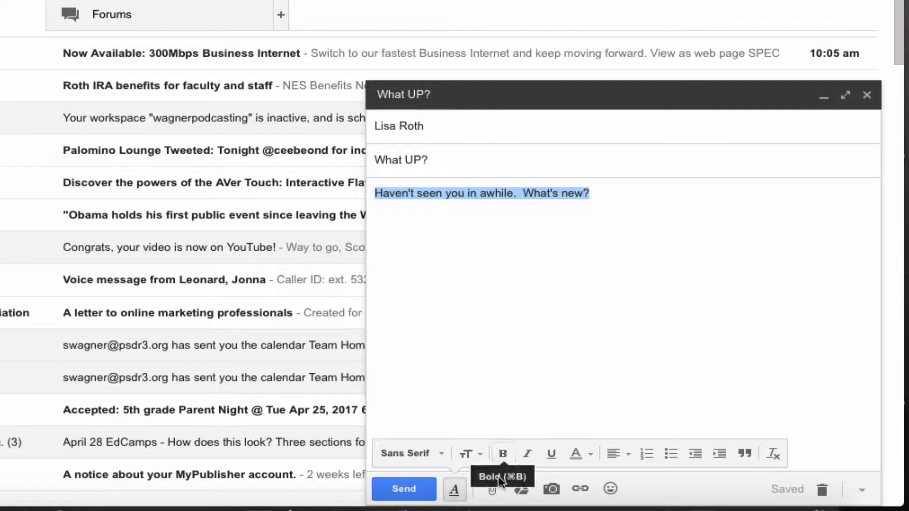
# - Try to attach Apple Calendar.mp4 from the Desktop as a Google Drive link, and cancel the upload
pyautogui.click(490, 489)
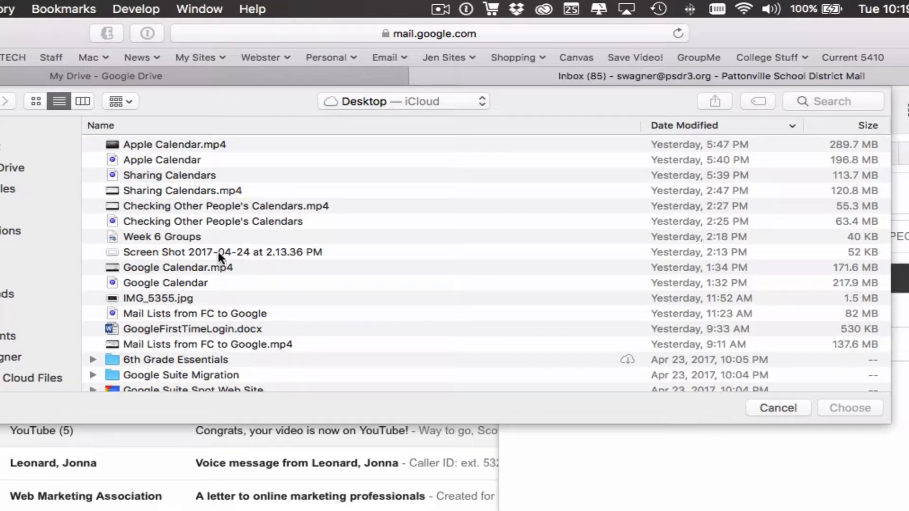
pyautogui.rightClick(174, 141)
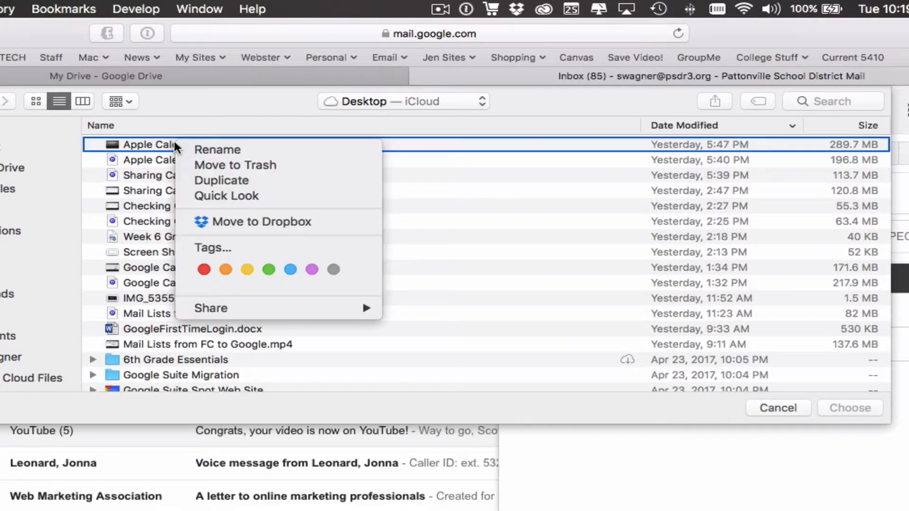
pyautogui.click(150, 146)
pyautogui.click(152, 145)
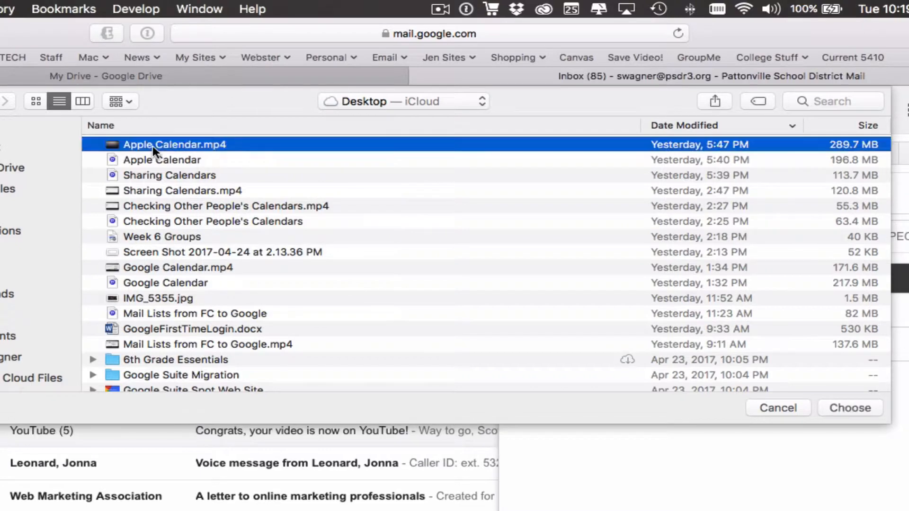
pyautogui.click(855, 405)
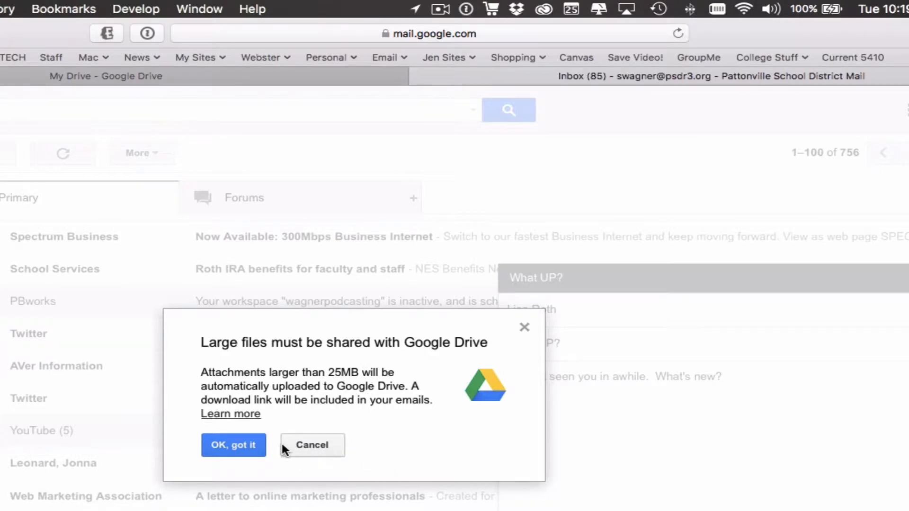
pyautogui.click(247, 449)
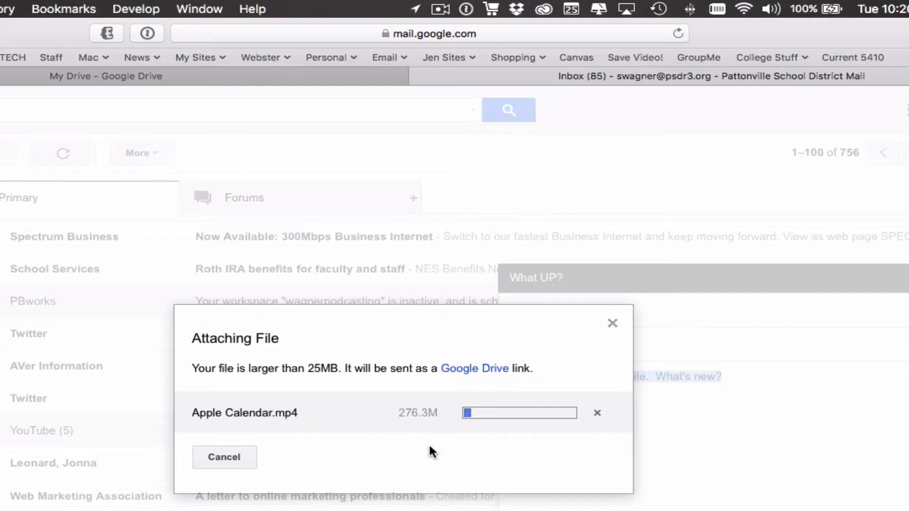
pyautogui.click(225, 457)
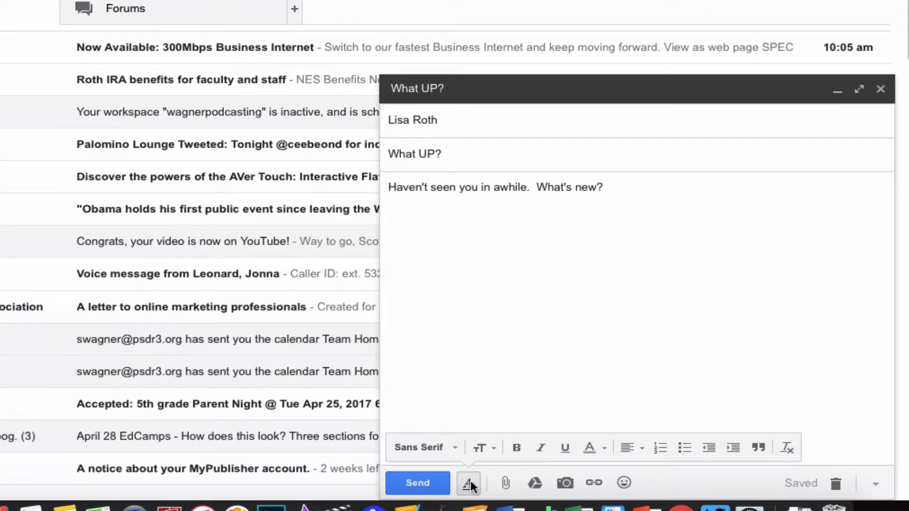
pyautogui.click(467, 484)
pyautogui.click(468, 484)
pyautogui.press('super+a')
# - Attach the Holman 2017 Art Show Invitation file from the Desktop to the message
pyautogui.click(506, 483)
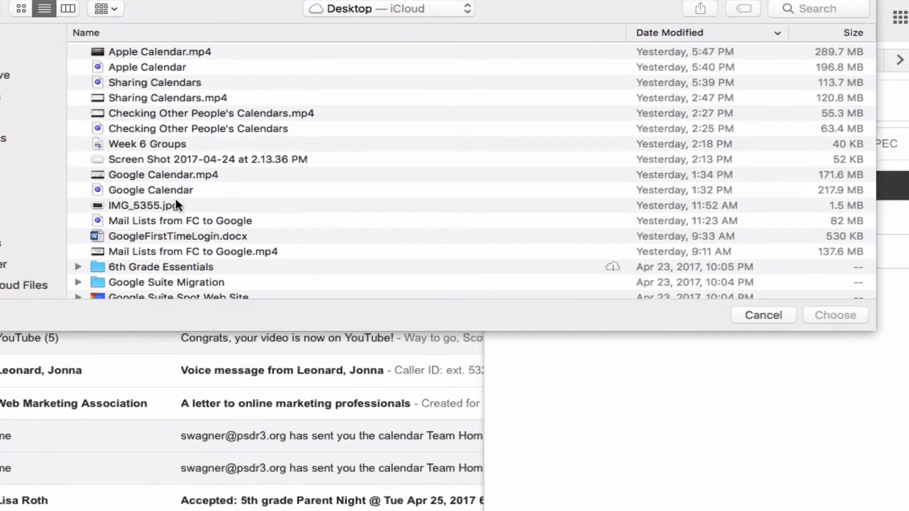
pyautogui.scroll(-10, 199, 207)
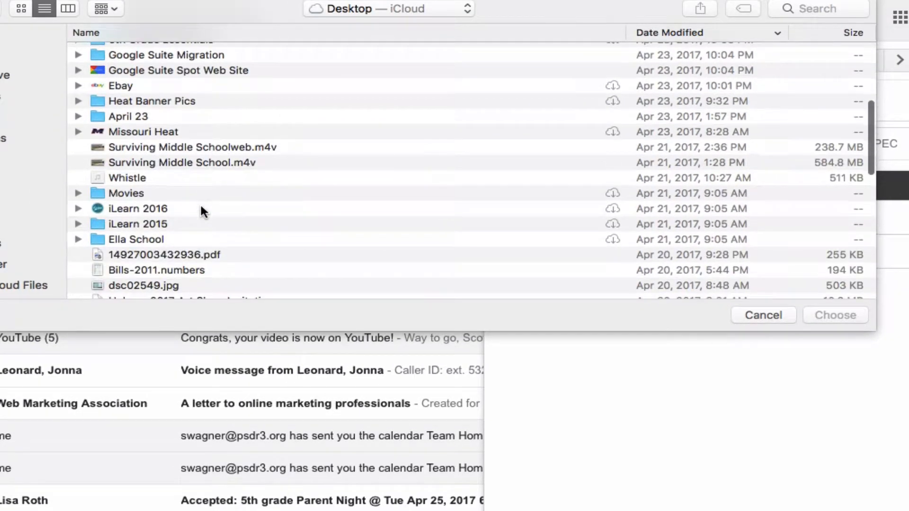
pyautogui.scroll(-2, 200, 205)
pyautogui.click(188, 211)
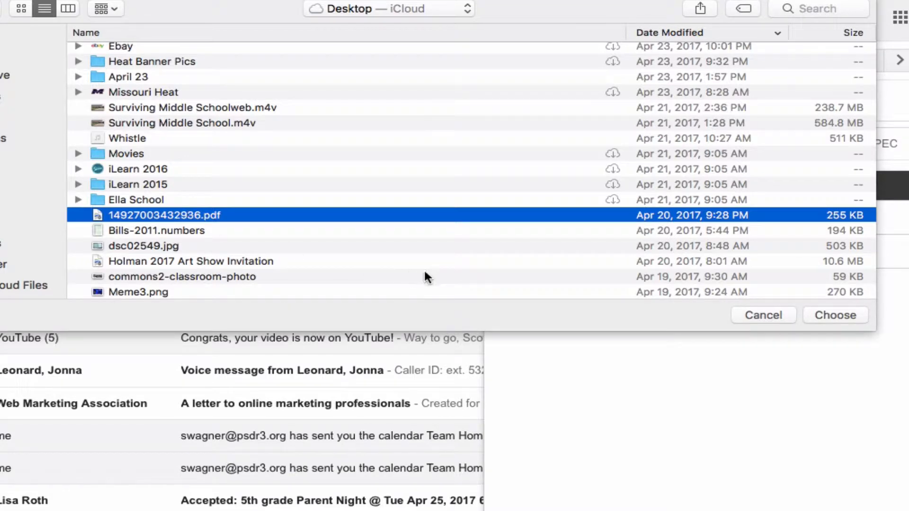
pyautogui.click(257, 259)
pyautogui.click(835, 316)
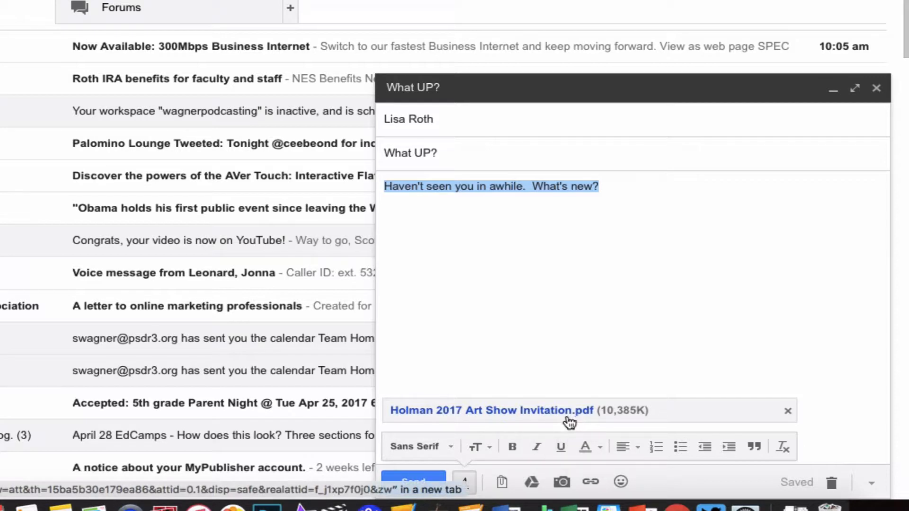
# - Browse the My Drive folders and files that can be inserted into the message, and leave without inserting any
pyautogui.click(531, 482)
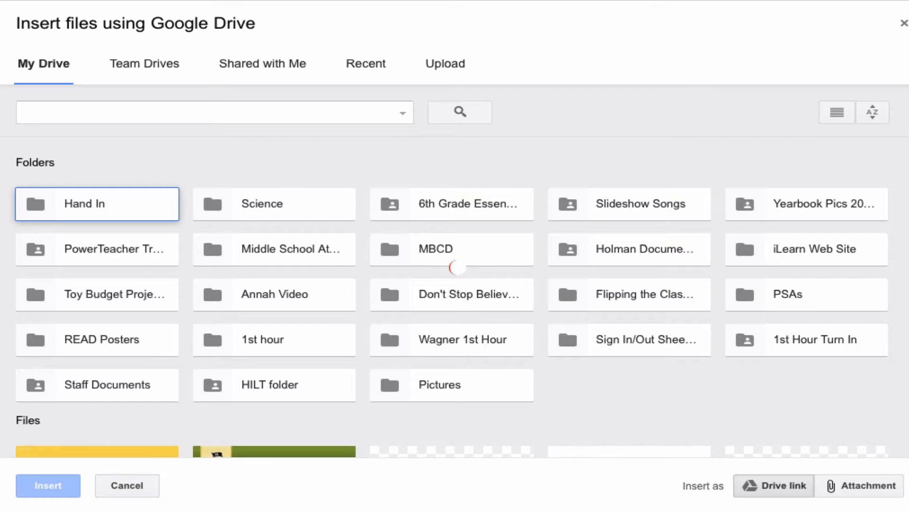
pyautogui.scroll(-10, 581, 340)
pyautogui.scroll(8, 583, 340)
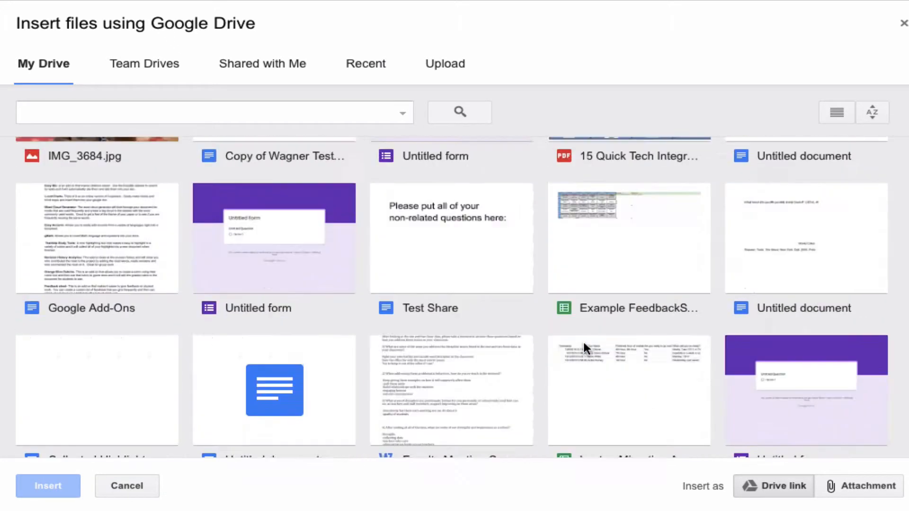
pyautogui.scroll(3, 583, 341)
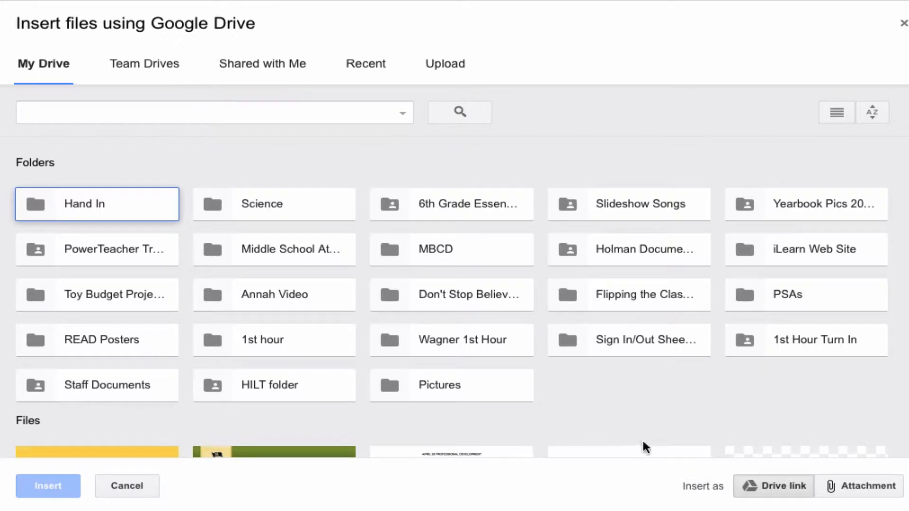
pyautogui.click(902, 22)
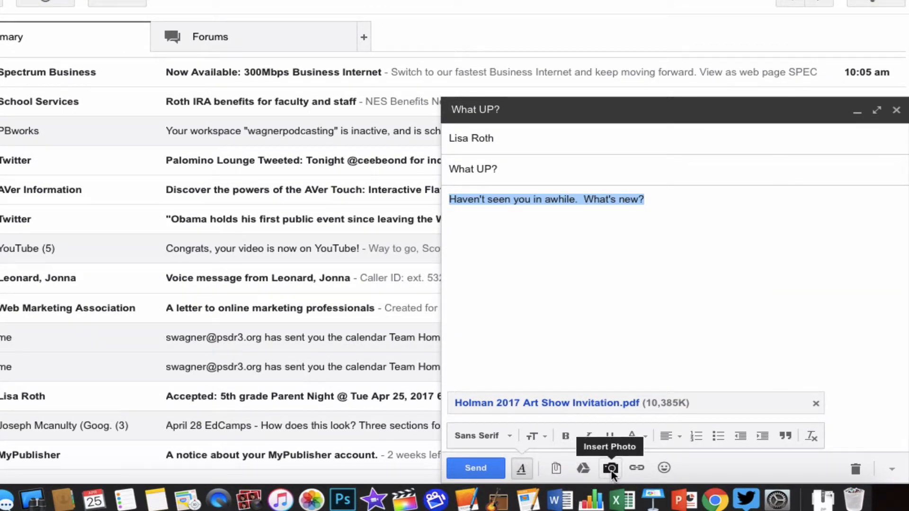
# - Look at the photo insertion and link options for the message, and cancel both without inserting anything
pyautogui.click(611, 469)
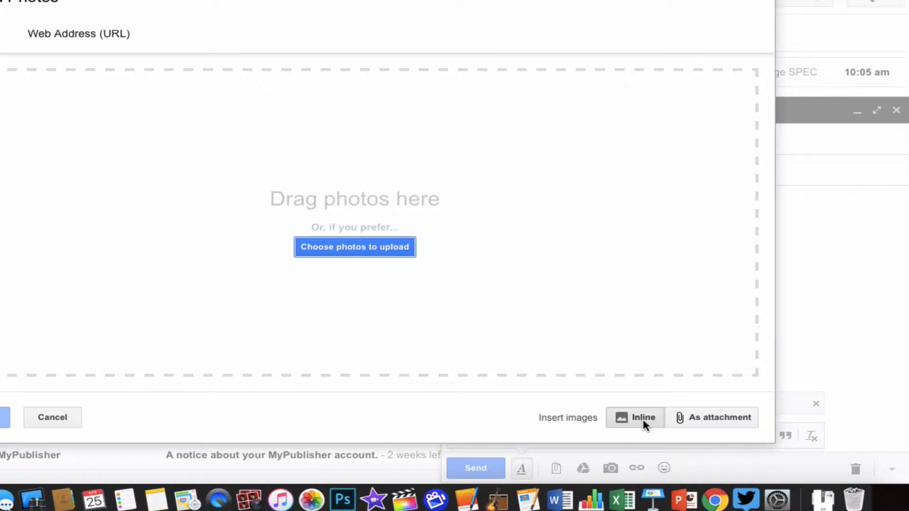
pyautogui.click(52, 417)
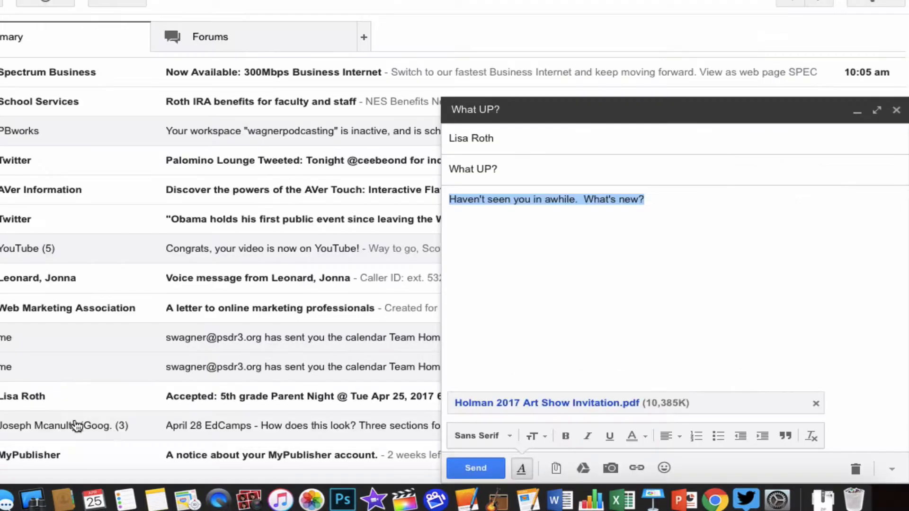
pyautogui.click(637, 468)
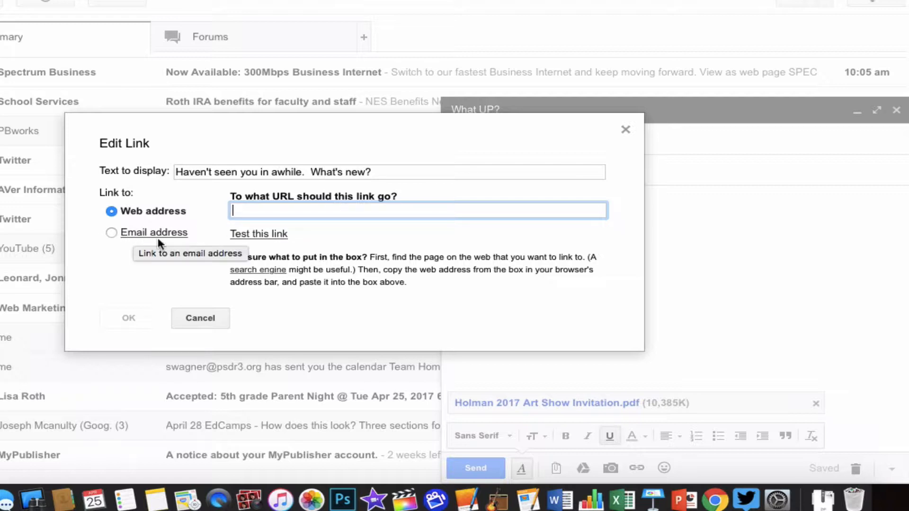
pyautogui.click(207, 317)
pyautogui.click(686, 211)
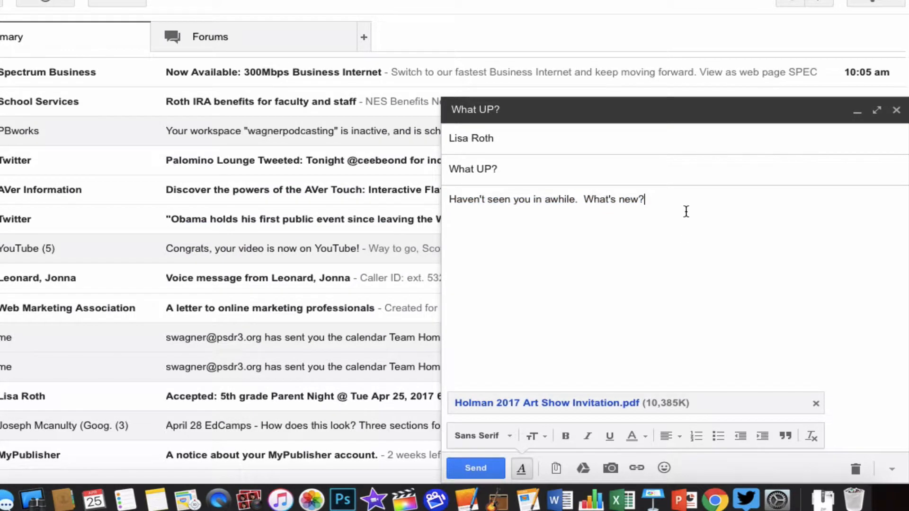
pyautogui.write("What's new?  www.google.com")
pyautogui.rightClick(692, 267)
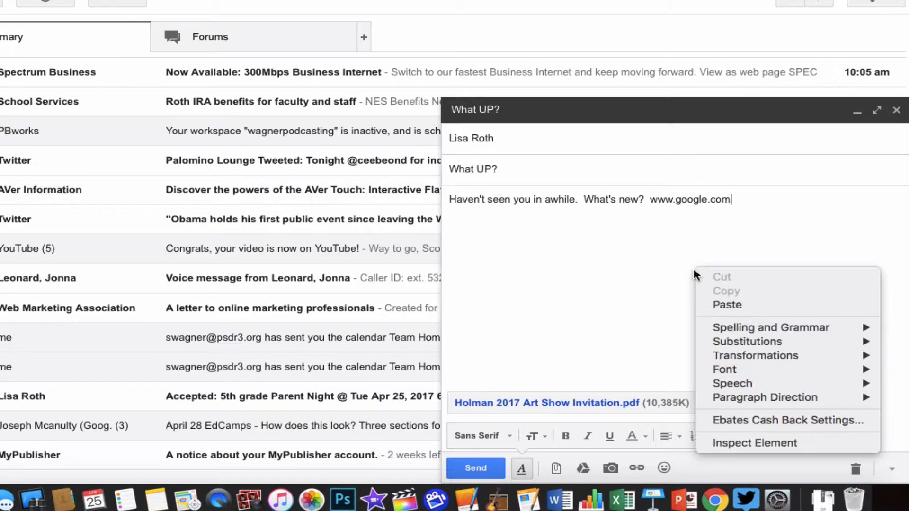
pyautogui.click(682, 227)
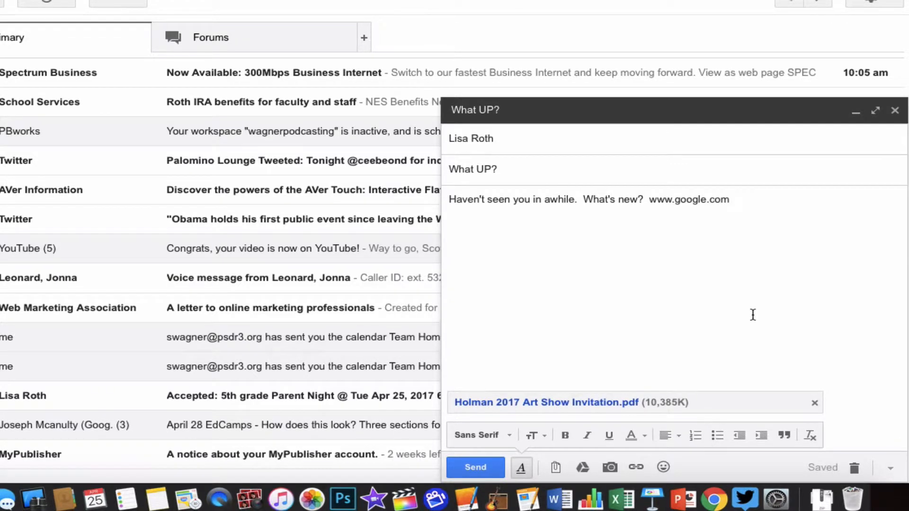
# - Browse the smiley emoji set and insert the angry yellow face after the web address in the message body
pyautogui.click(663, 468)
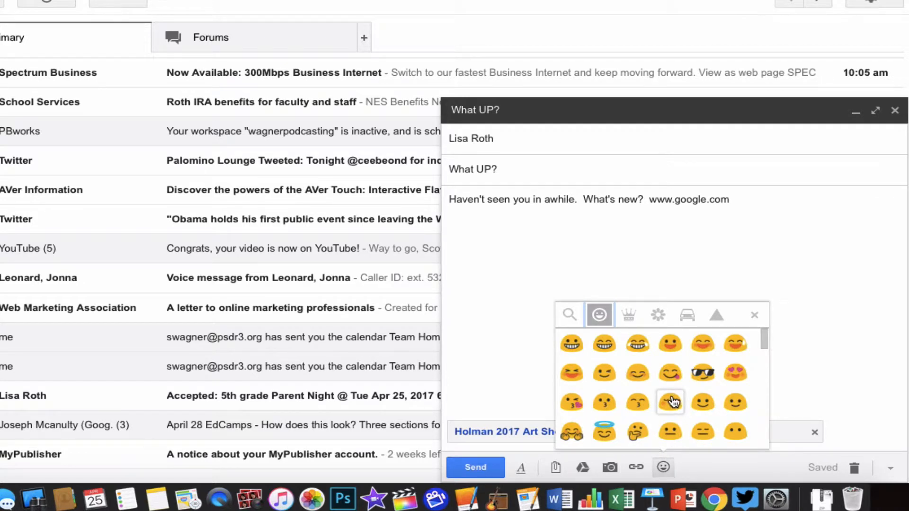
pyautogui.scroll(-20, 675, 400)
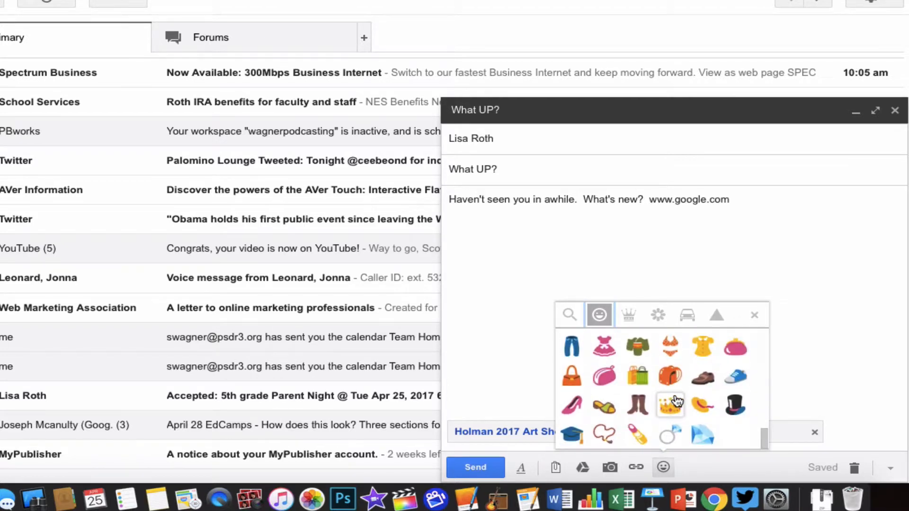
pyautogui.scroll(5, 672, 388)
pyautogui.scroll(2, 666, 371)
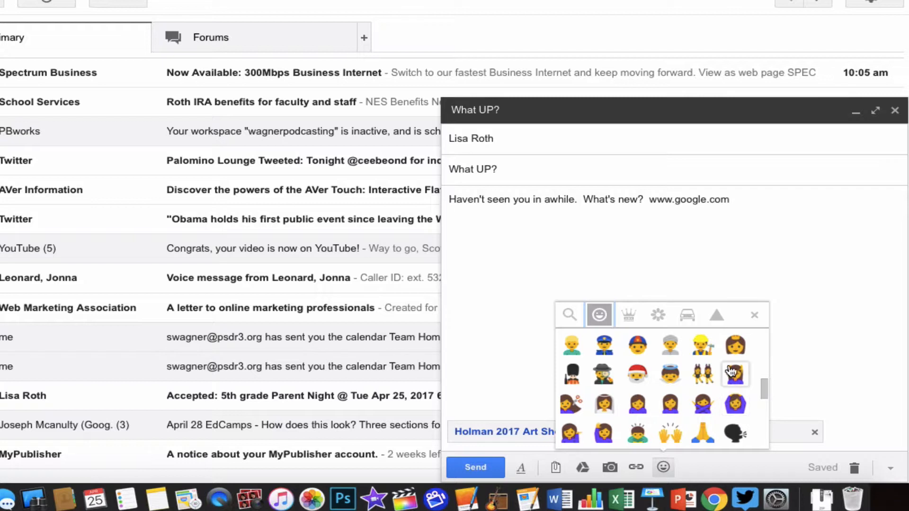
pyautogui.scroll(3, 729, 383)
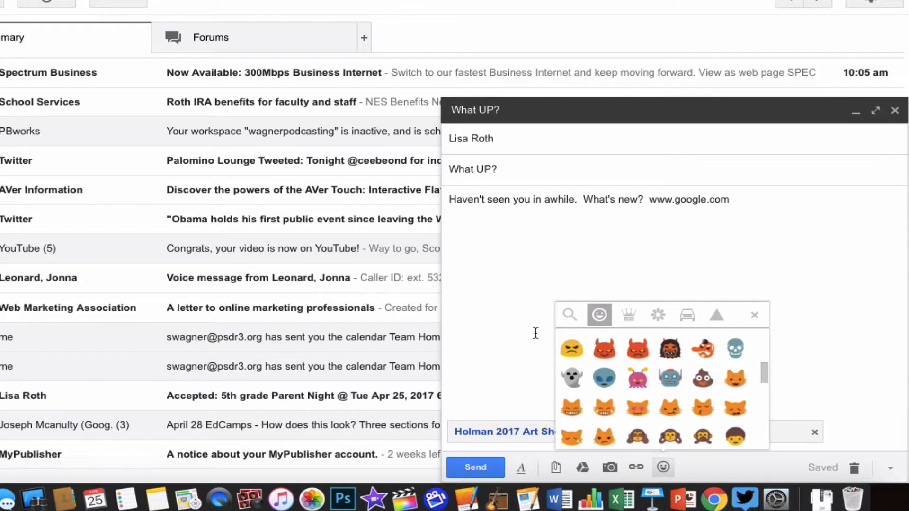
pyautogui.click(571, 348)
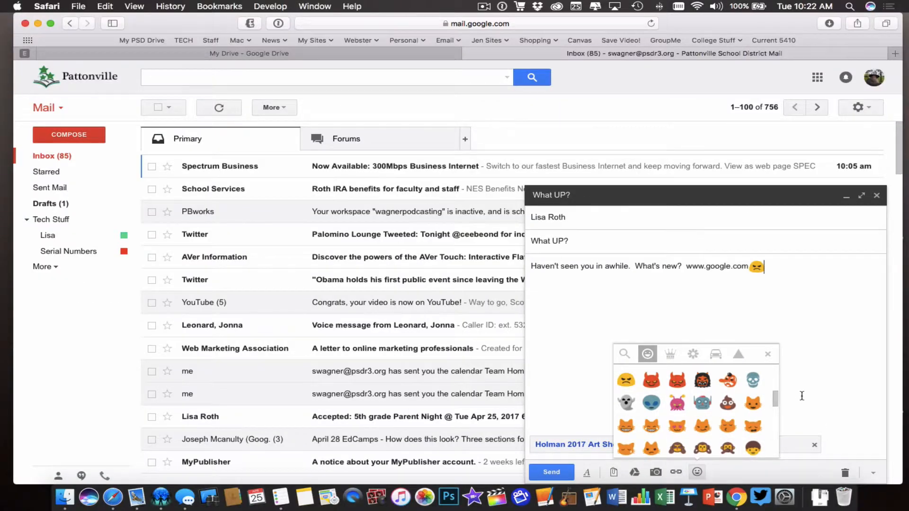
pyautogui.click(801, 396)
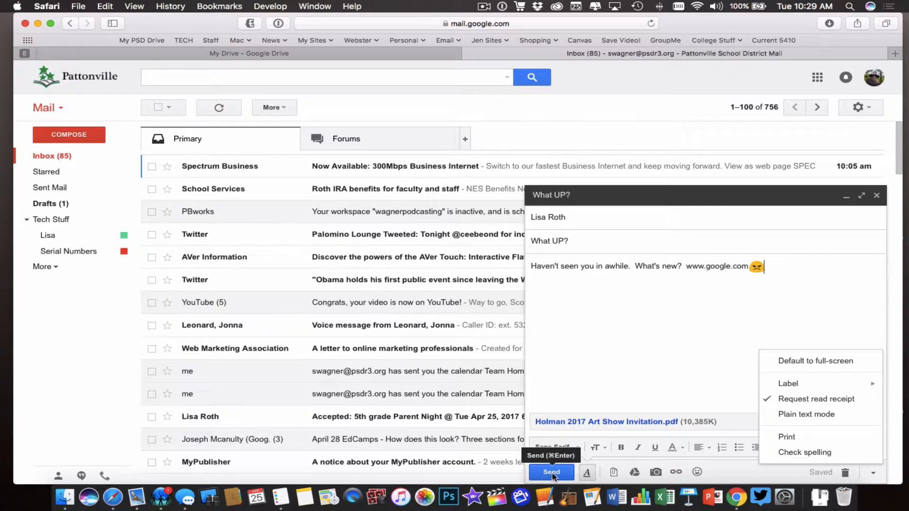
# - Send the message, check it in the Sent Mail folder and return to the inbox
pyautogui.click(552, 473)
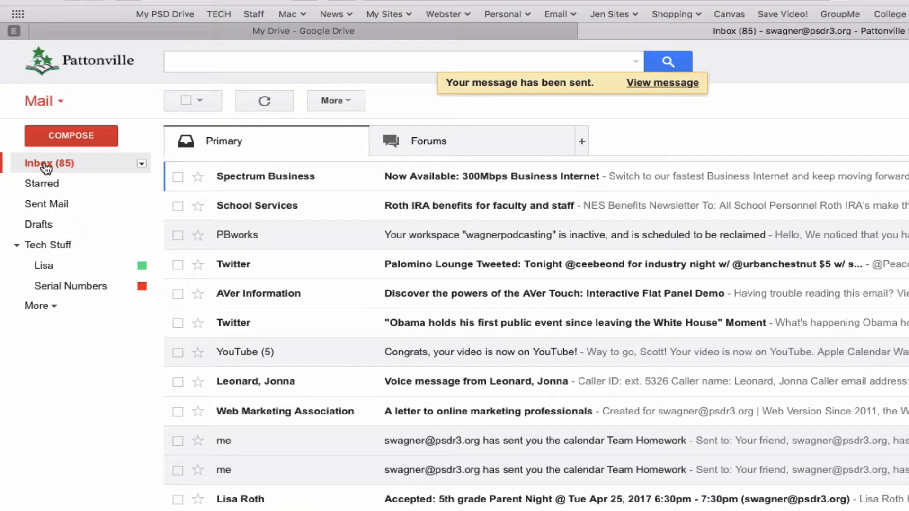
pyautogui.click(52, 206)
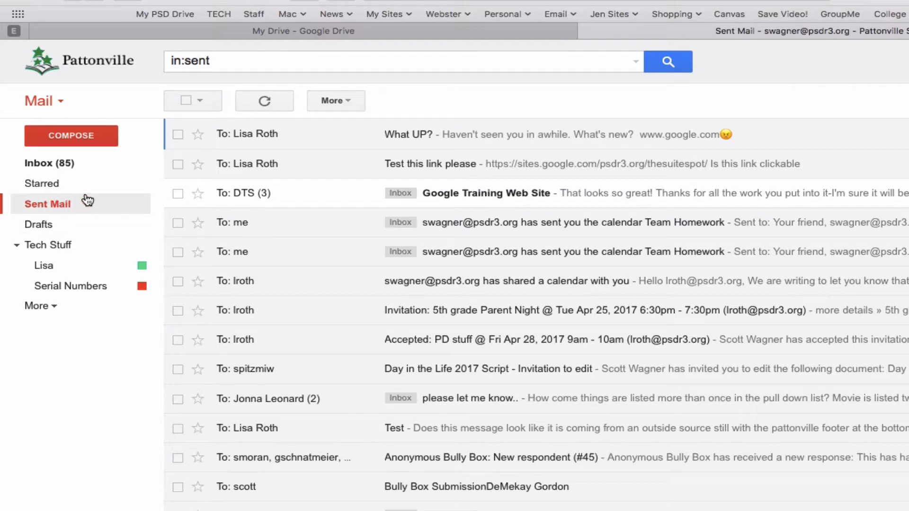
pyautogui.click(60, 166)
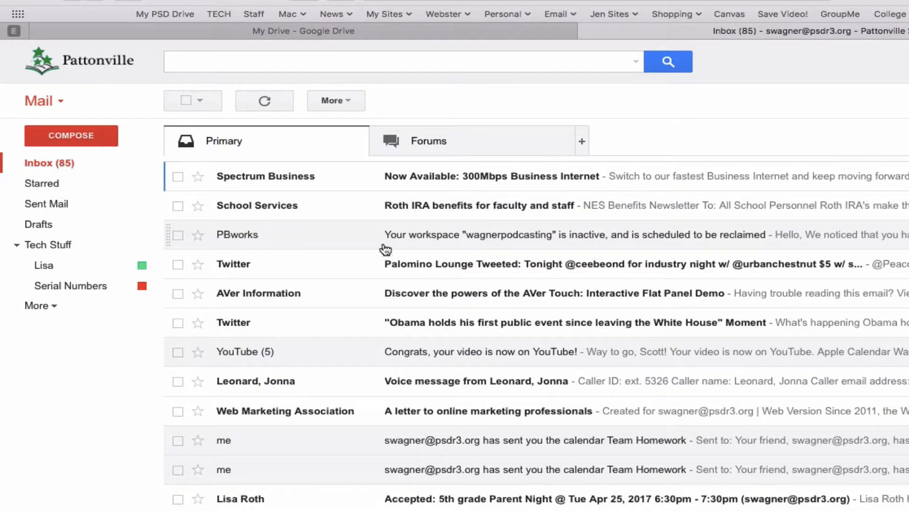
# - Refresh the inbox to check for new mail and look through the message list
pyautogui.click(263, 102)
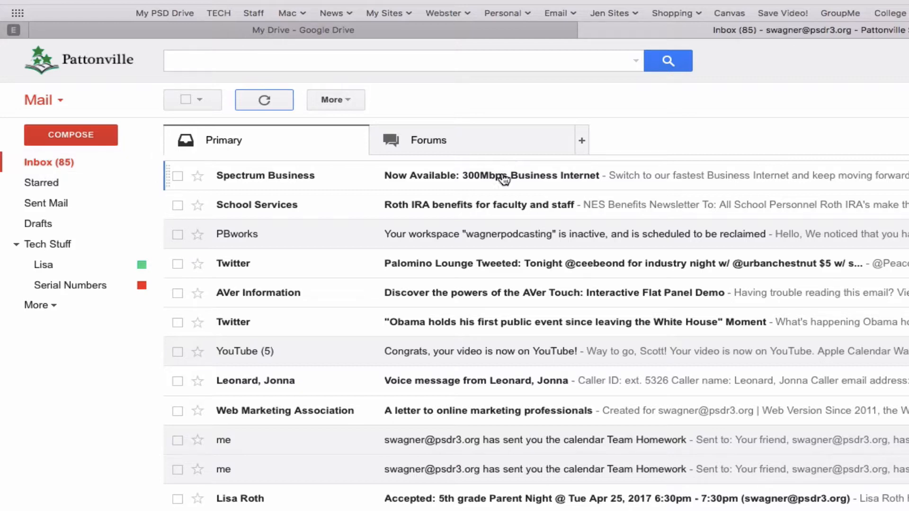
pyautogui.scroll(-3, 501, 321)
pyautogui.scroll(3, 500, 319)
pyautogui.scroll(-5, 774, 440)
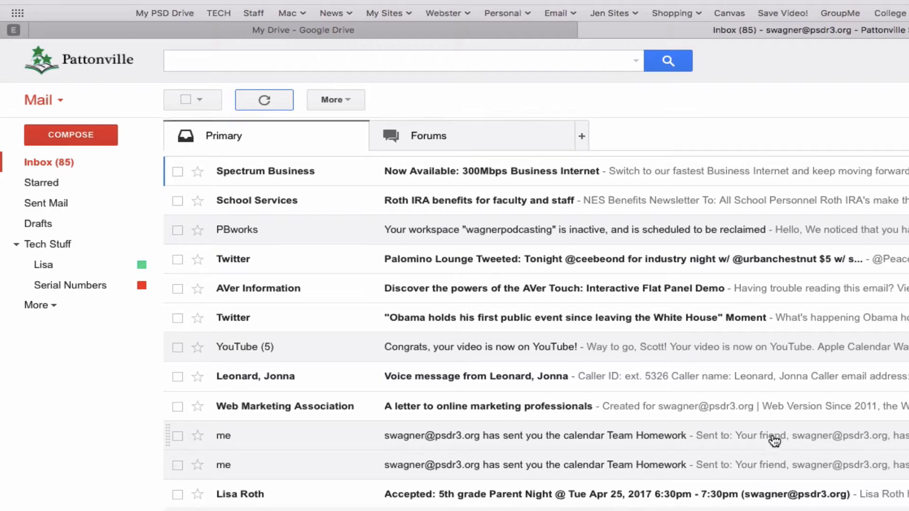
pyautogui.scroll(-4, 774, 440)
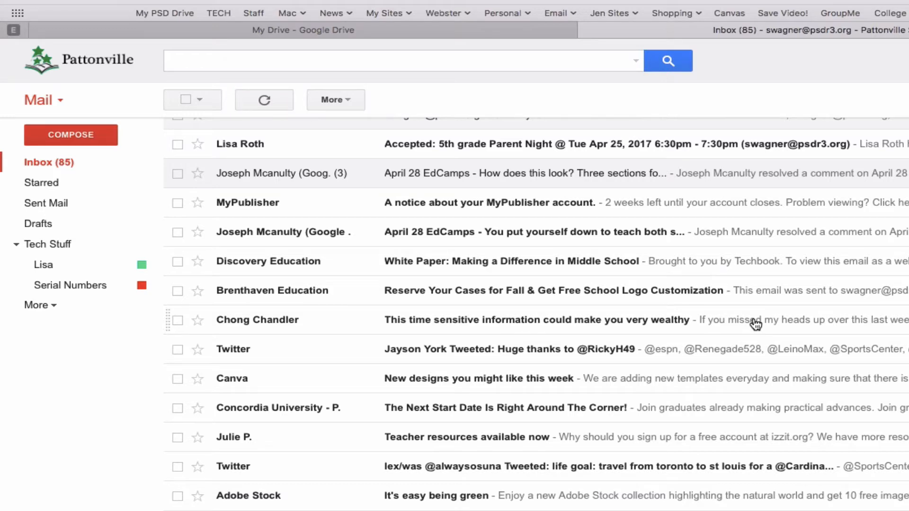
# - Report the "This time sensitive information could make you very wealthy" message as spam, check the Spam folder and return to the inbox
pyautogui.click(755, 323)
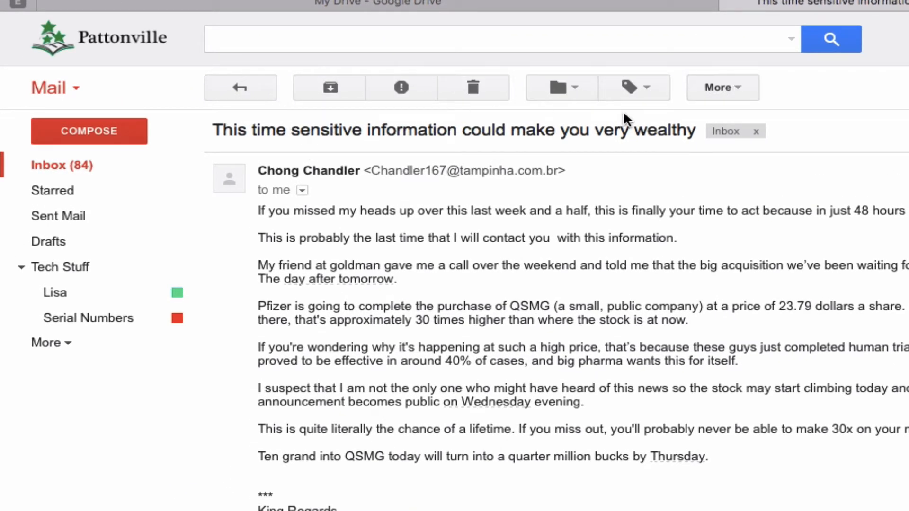
pyautogui.scroll(-1, 615, 116)
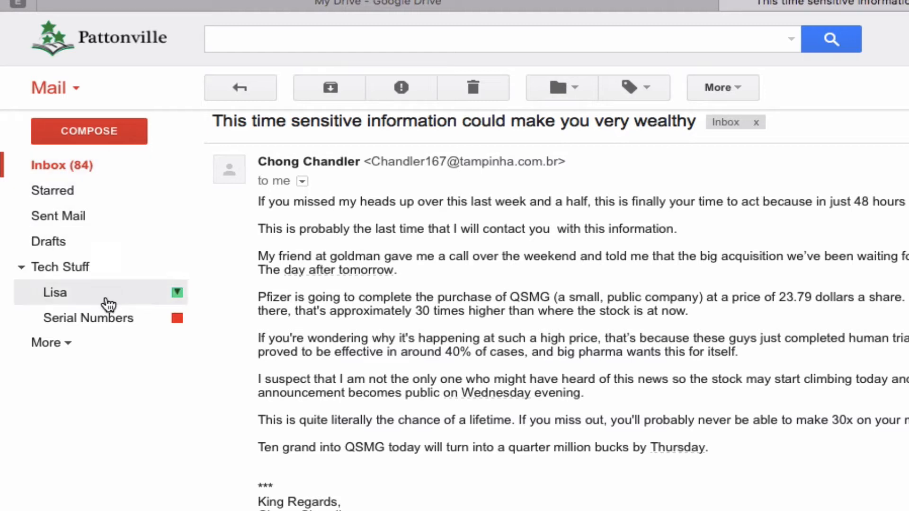
pyautogui.click(65, 349)
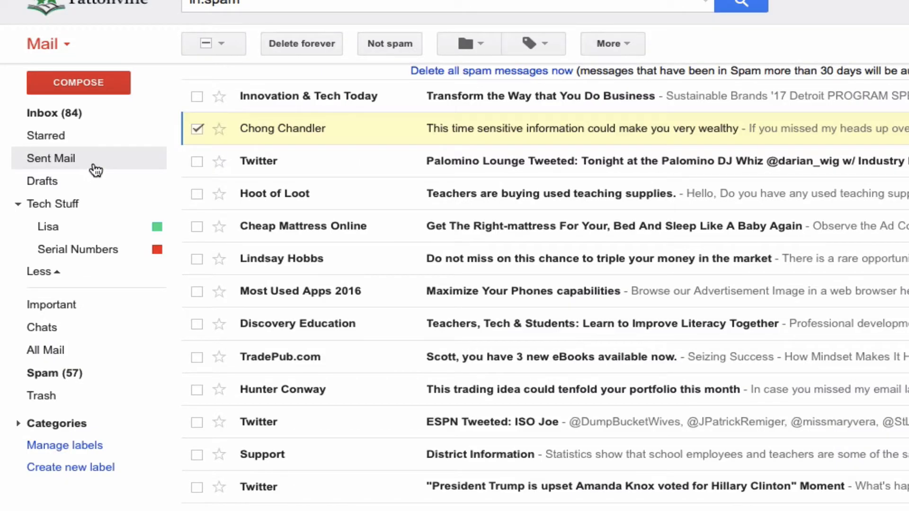
pyautogui.click(80, 115)
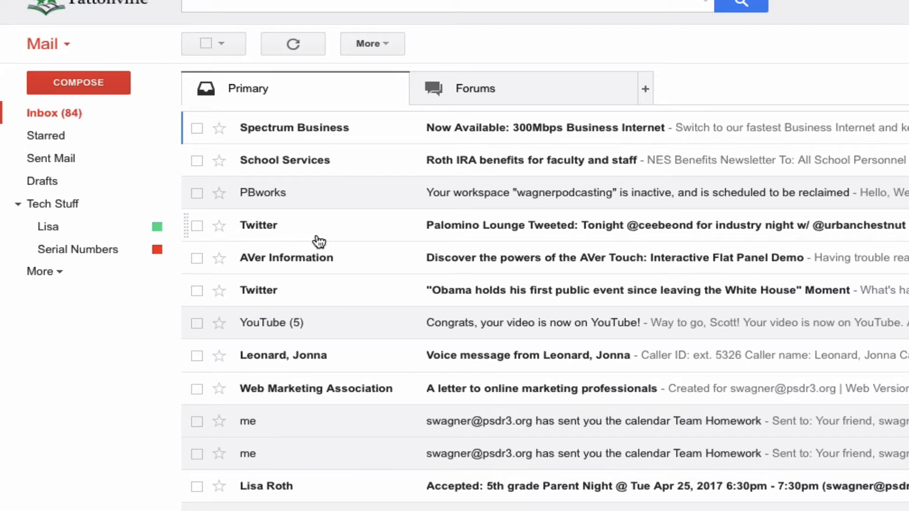
# - Open the voice message e-mail to view its attached 242130.wav file
pyautogui.click(500, 364)
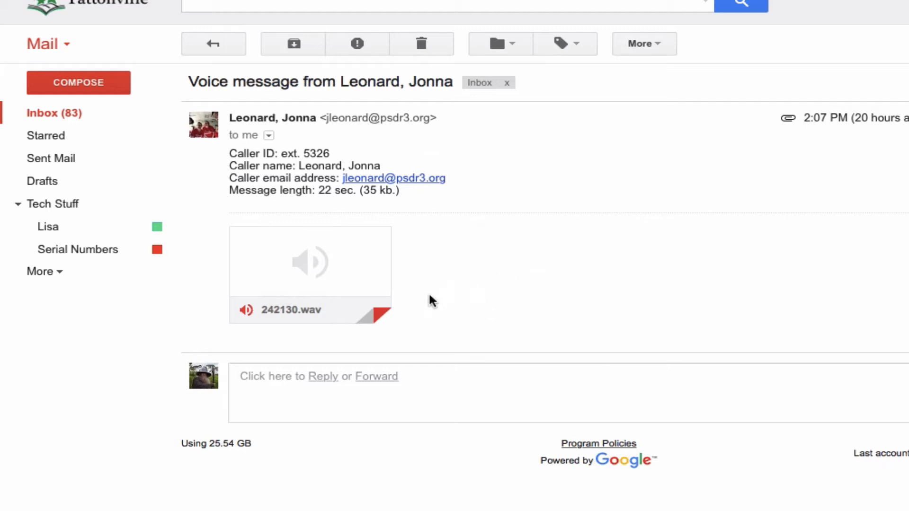
pyautogui.moveTo(389, 317)
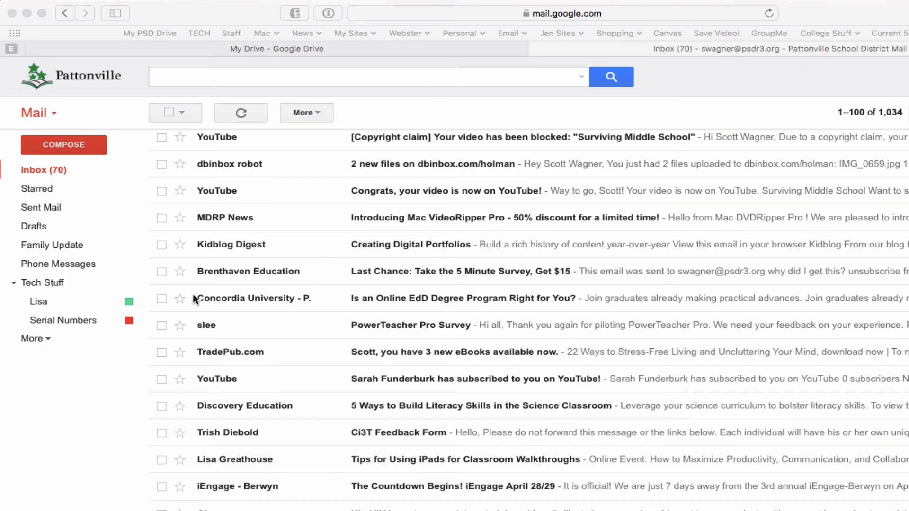
# - Look through the inbox list and the available Google apps, leaving without opening any app
pyautogui.scroll(-5, 167, 270)
pyautogui.scroll(15, 167, 269)
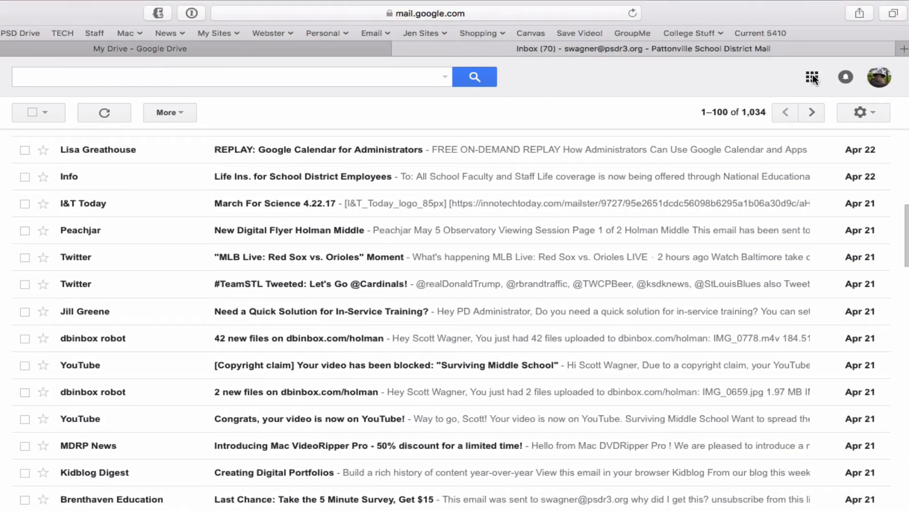
pyautogui.click(812, 76)
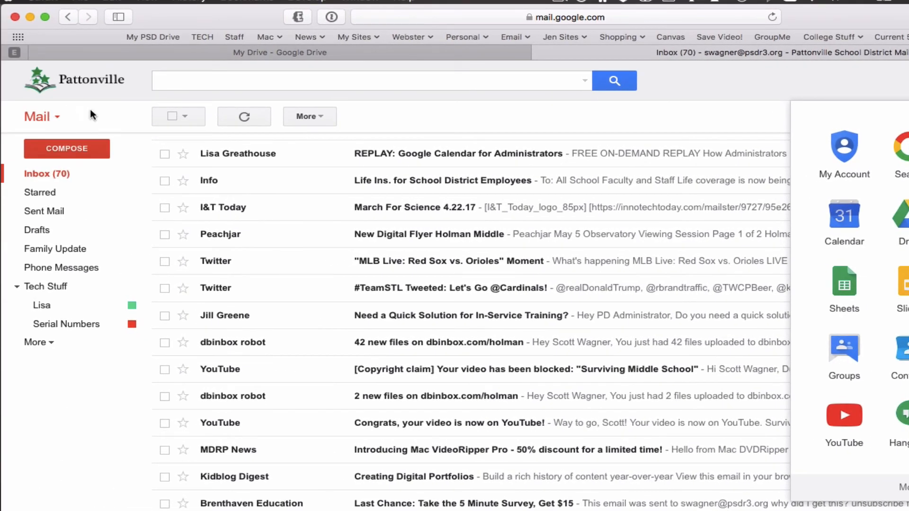
pyautogui.click(90, 110)
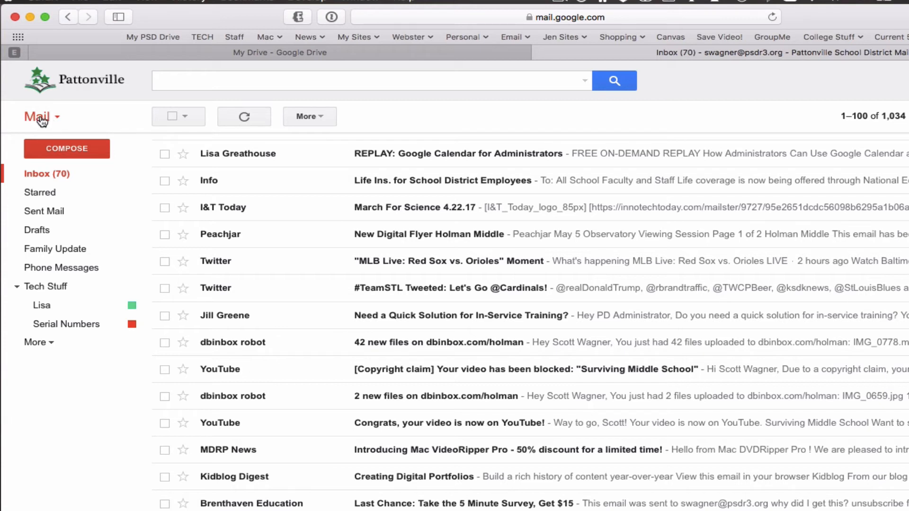
# - View the Contacts list with its groups and import options, and return to Mail
pyautogui.click(58, 119)
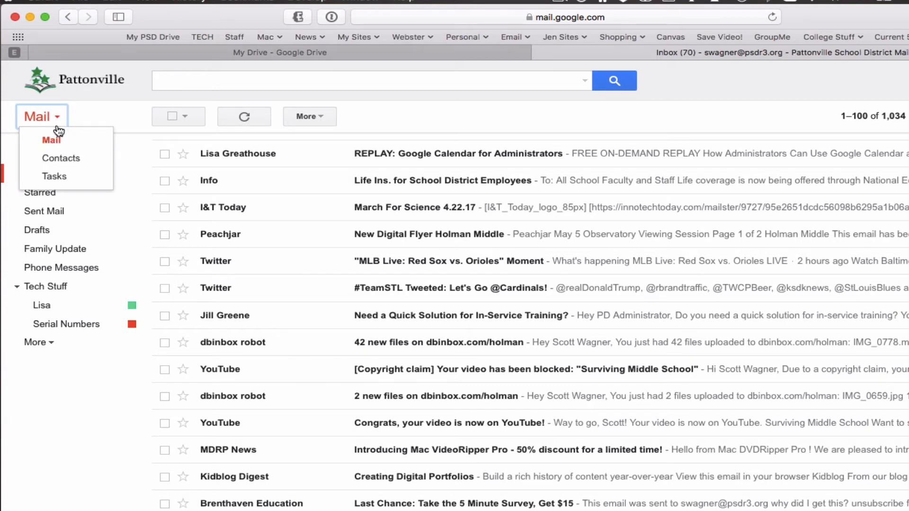
pyautogui.click(79, 159)
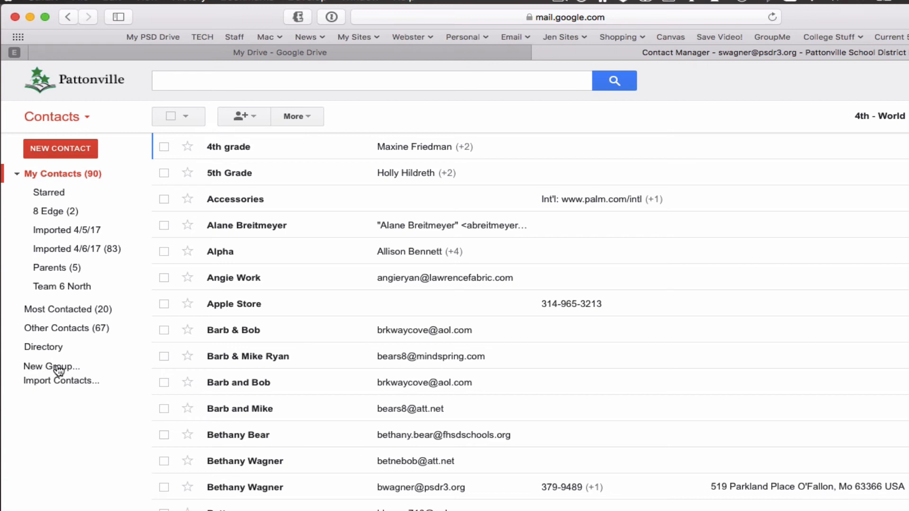
pyautogui.click(61, 119)
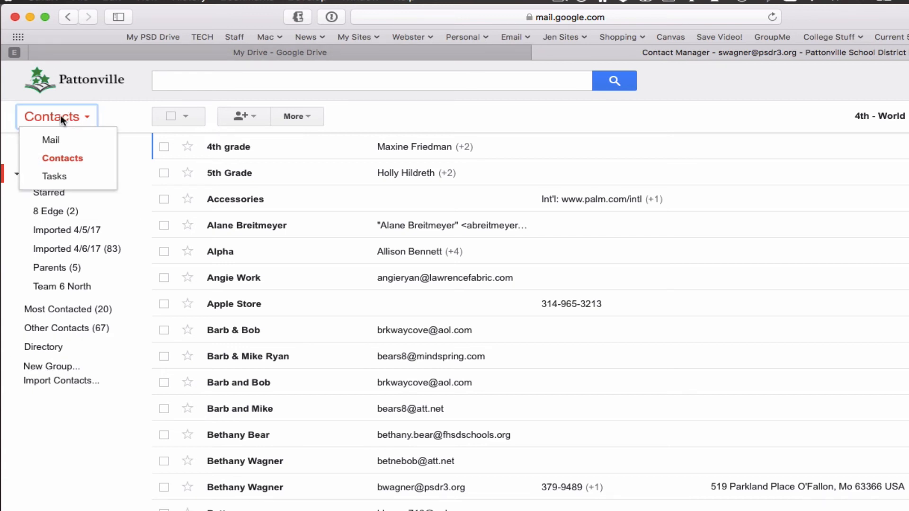
pyautogui.click(51, 140)
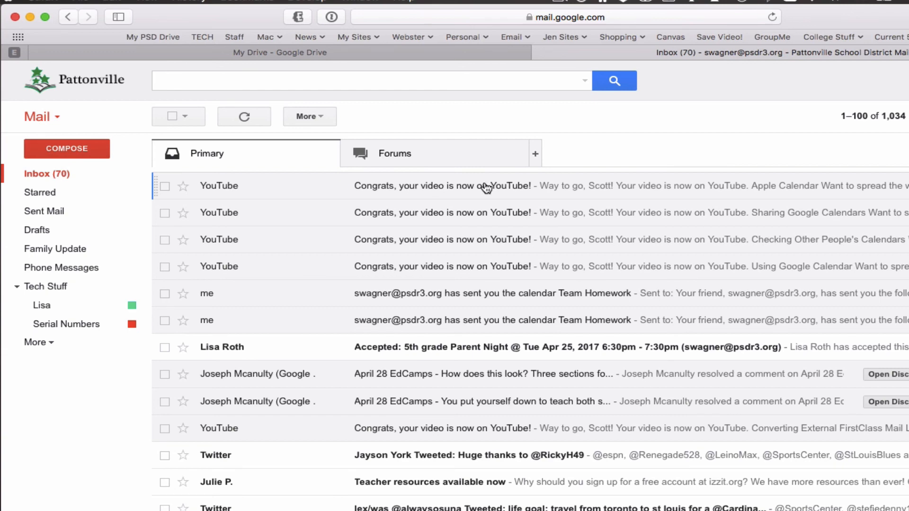